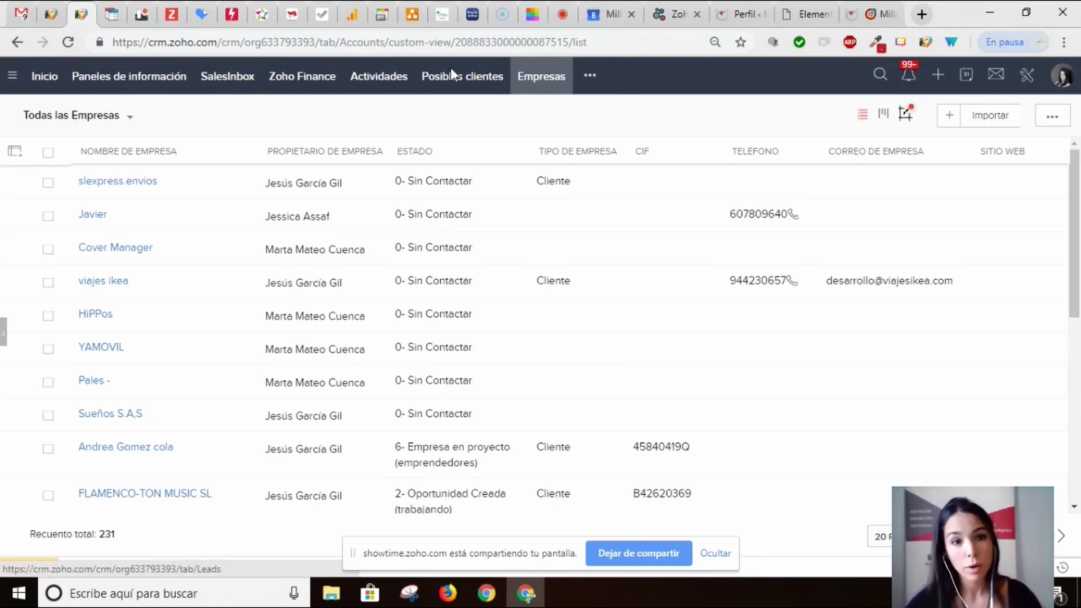
Open the Posibles clientes list and check its total record count
click(440, 83)
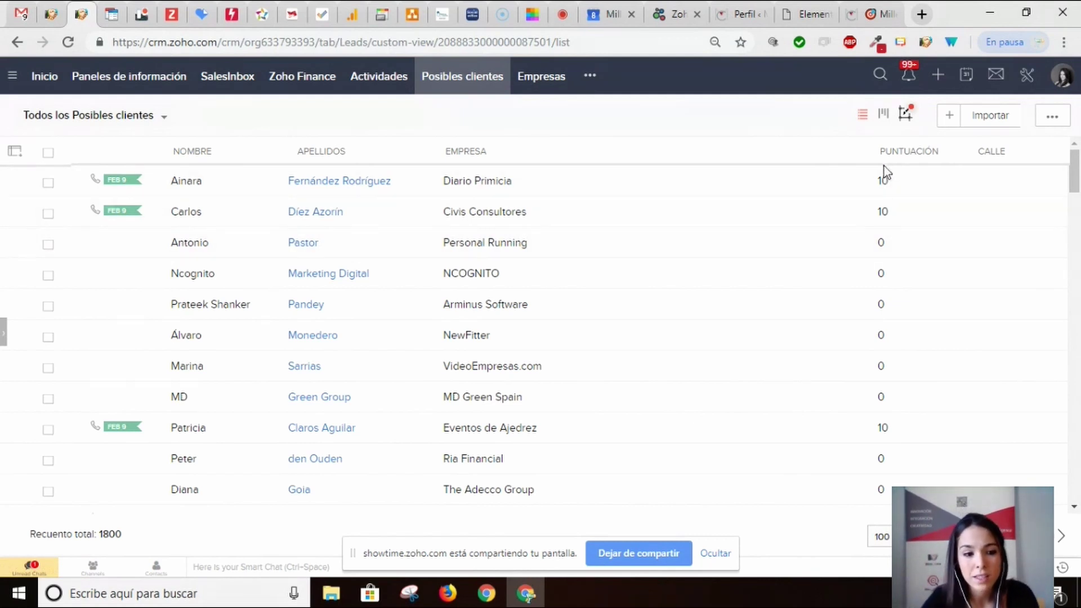
triple_click(96, 534)
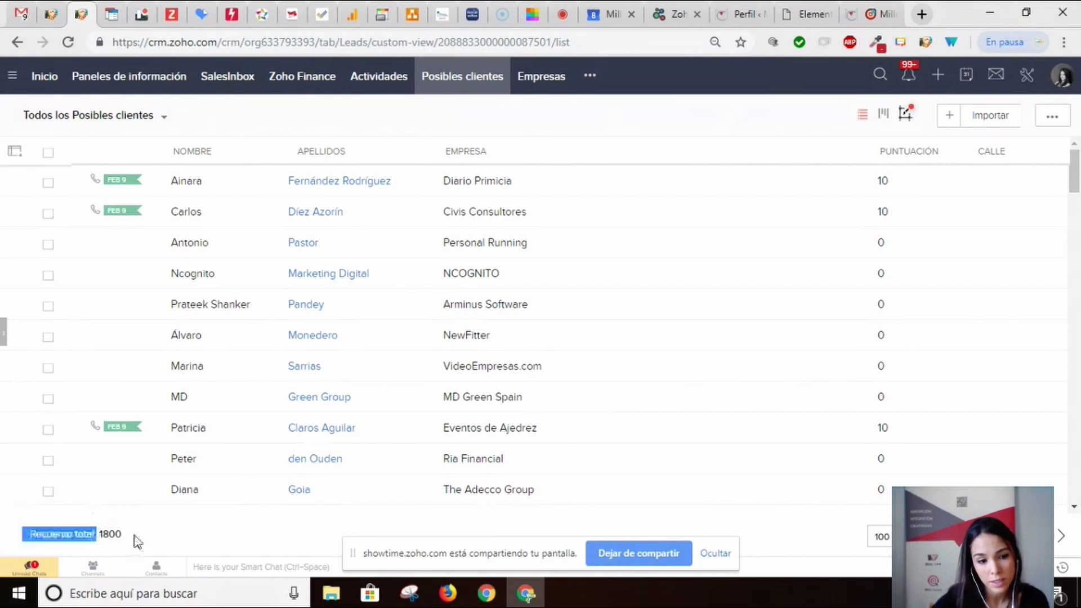
click(150, 533)
triple_click(112, 533)
click(121, 534)
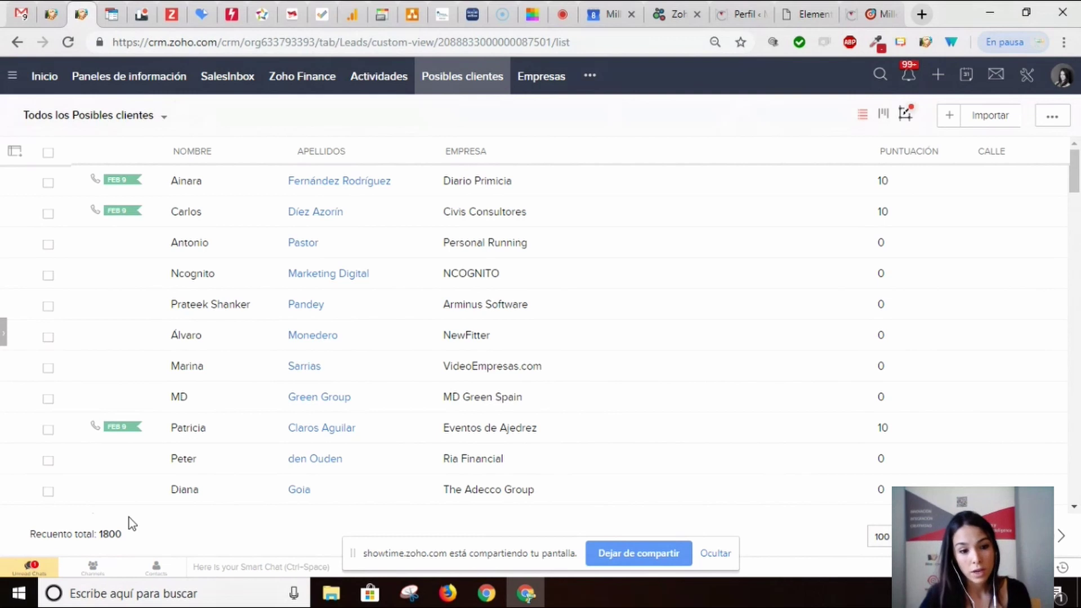
drag(98, 533, 126, 534)
click(132, 538)
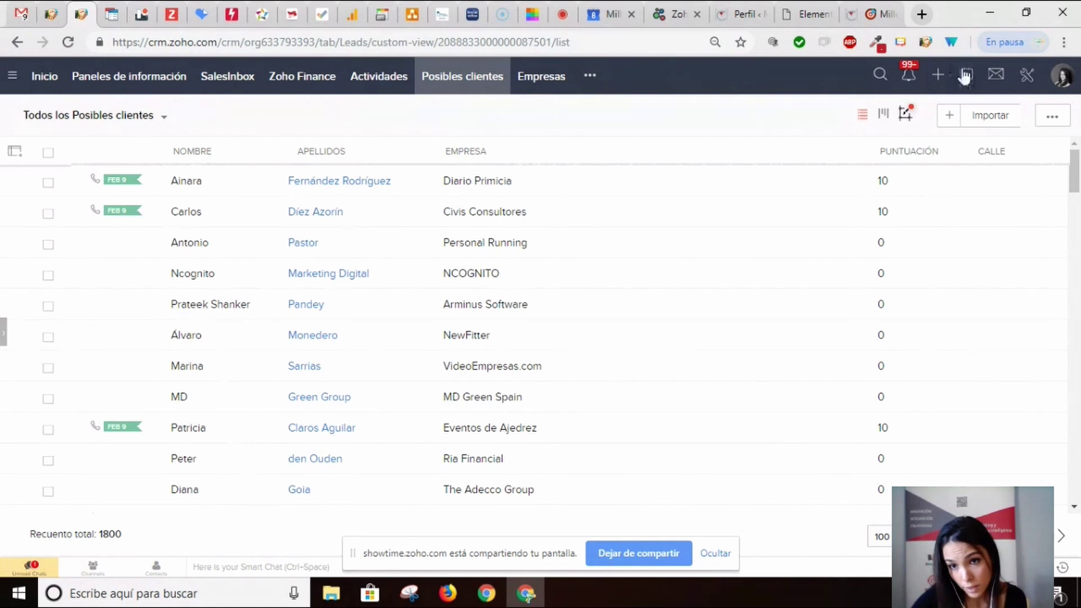
Open the lead scoring rules (Reglas de puntuación) in the CRM's automation settings
click(1026, 75)
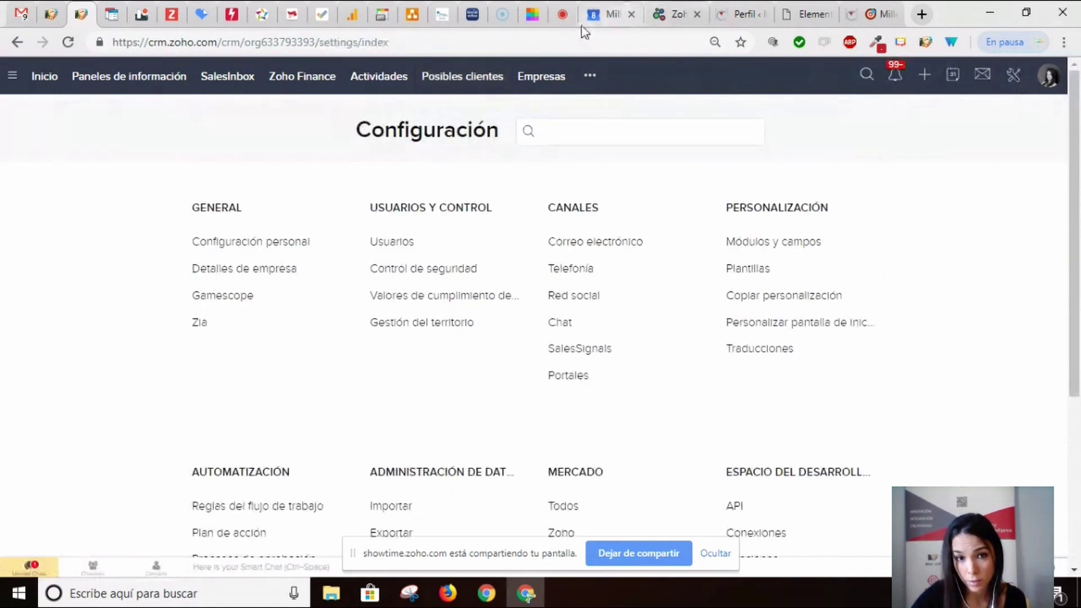
scroll(1006, 260, down, 4)
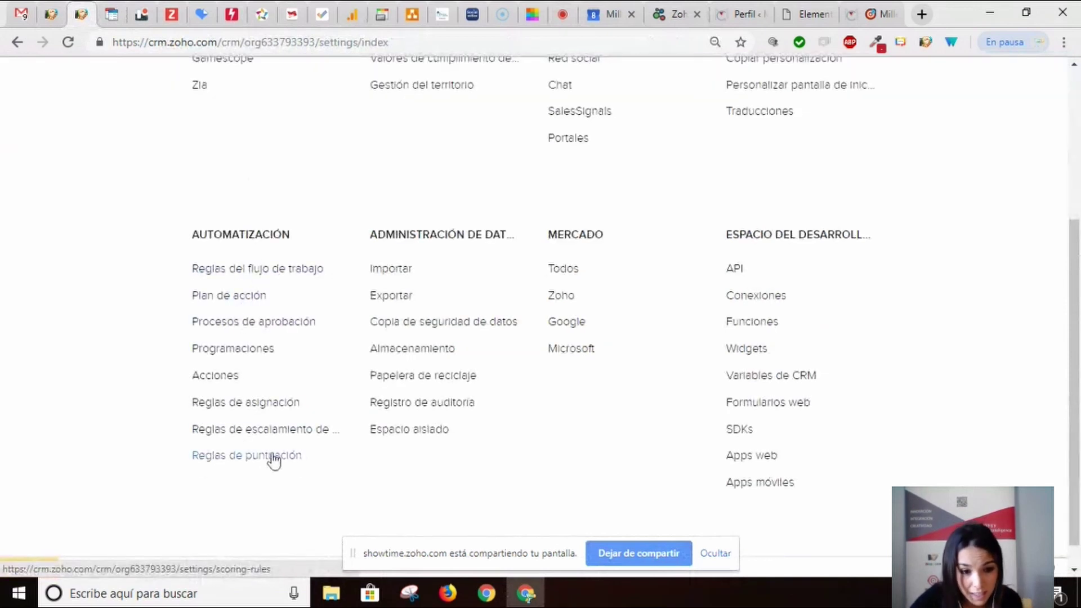
click(248, 457)
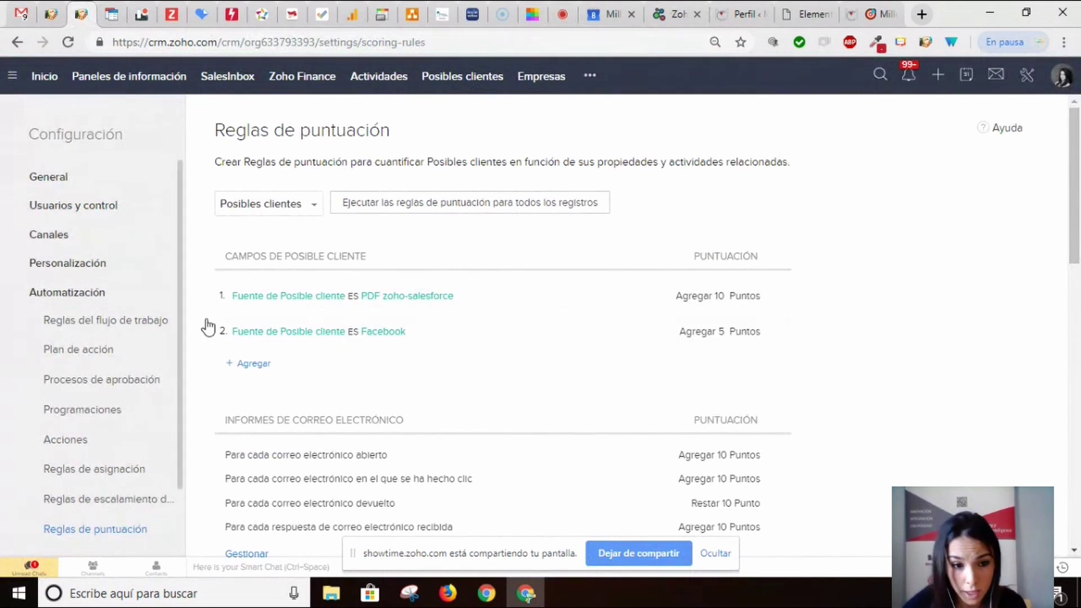
Open the scoring criteria of the Informes de correo electrónico section for editing
scroll(425, 465, down, 4)
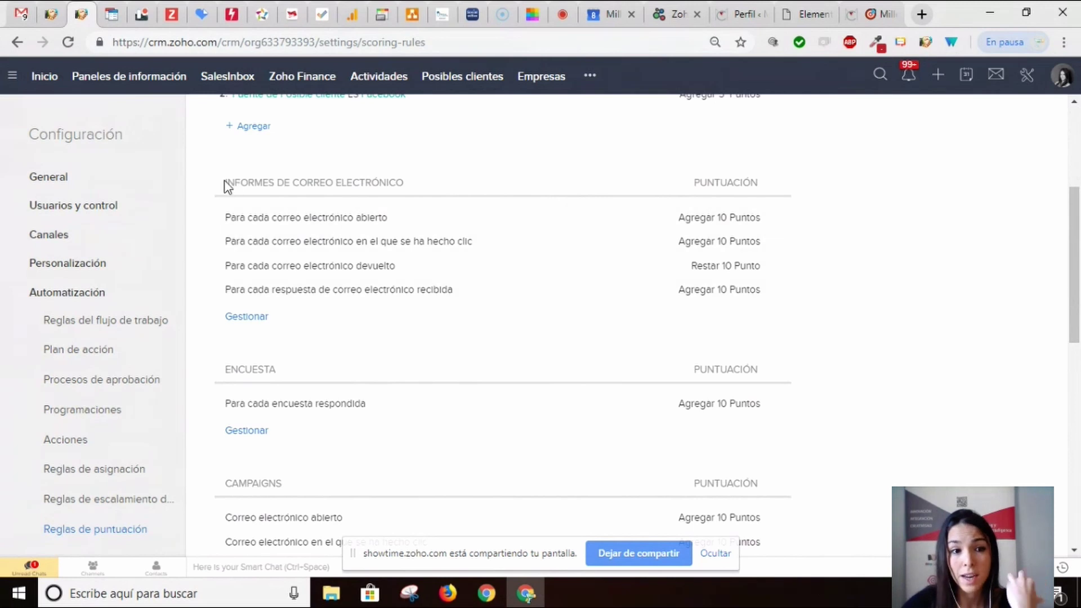
double_click(371, 182)
drag(386, 182, 444, 187)
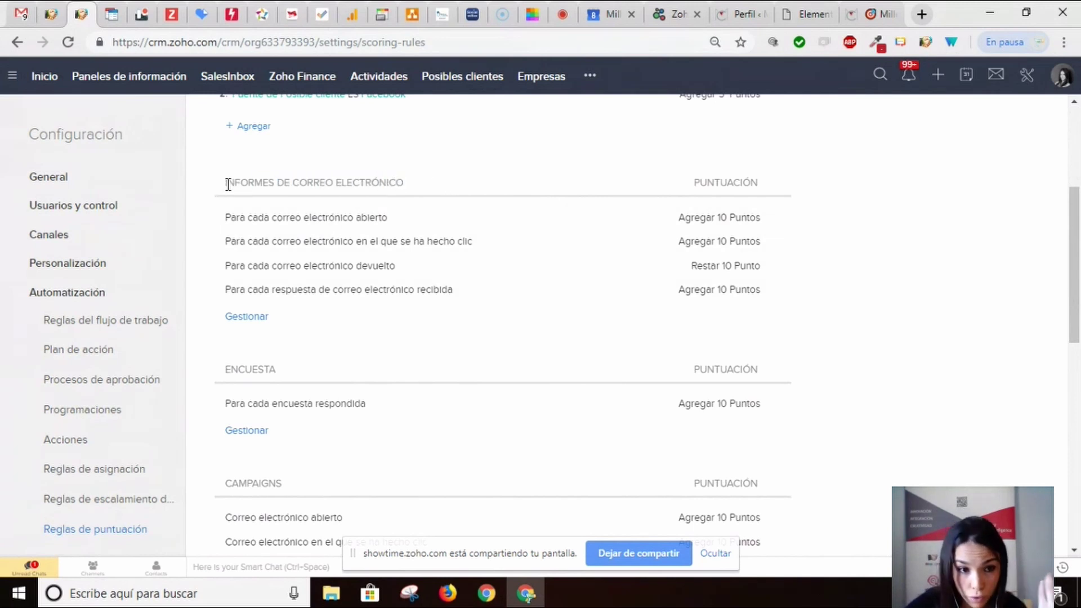
drag(225, 182, 410, 182)
click(410, 182)
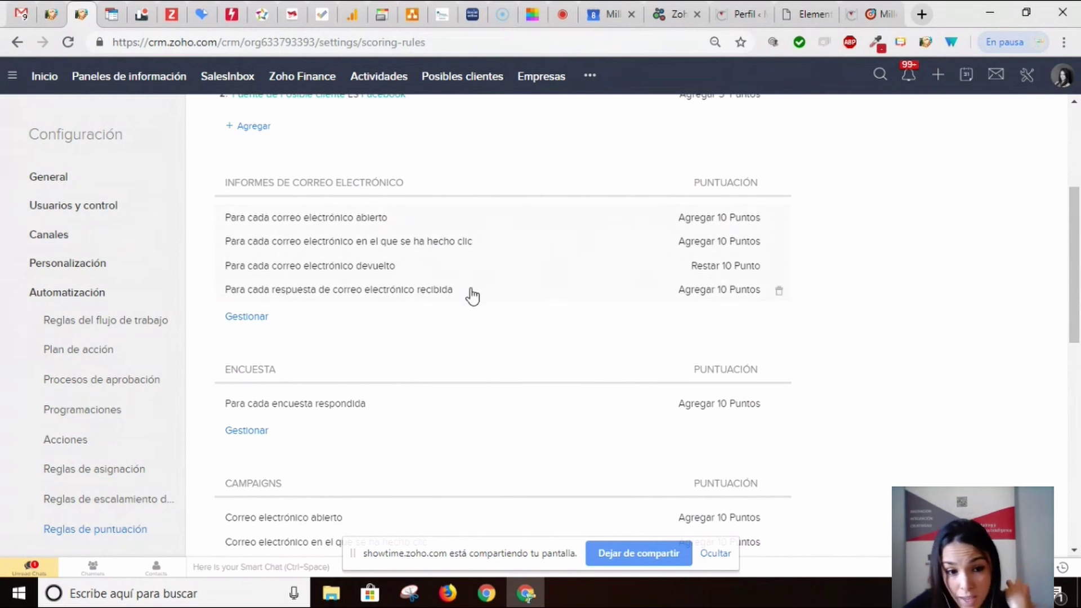
click(255, 317)
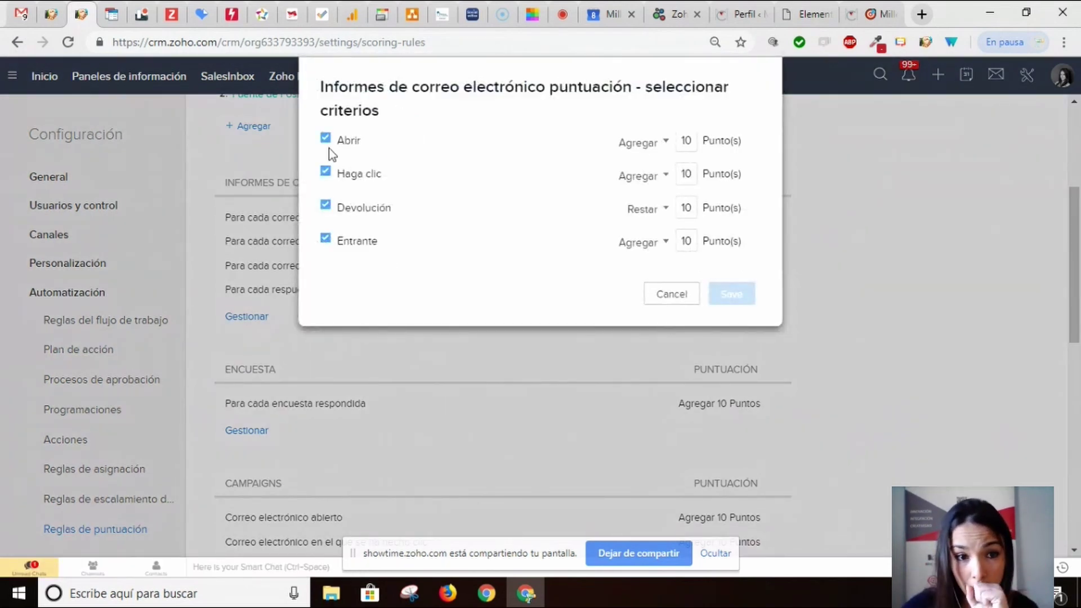
double_click(348, 141)
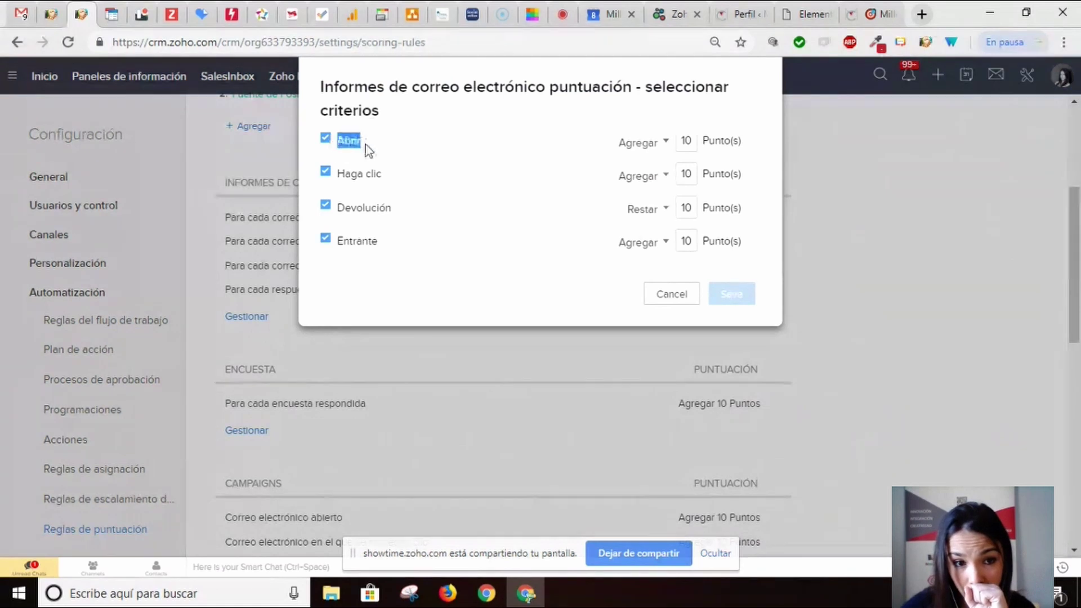
click(431, 149)
click(431, 149)
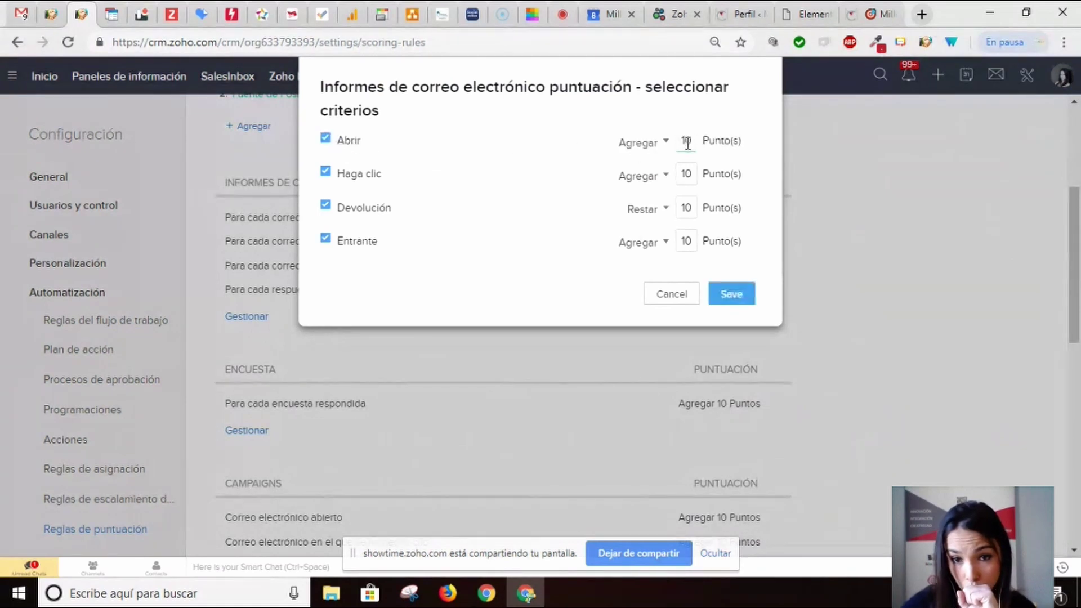
Set the points added for the Abrir criterion to 1 and save the email report scoring criteria
double_click(686, 140)
text(5)
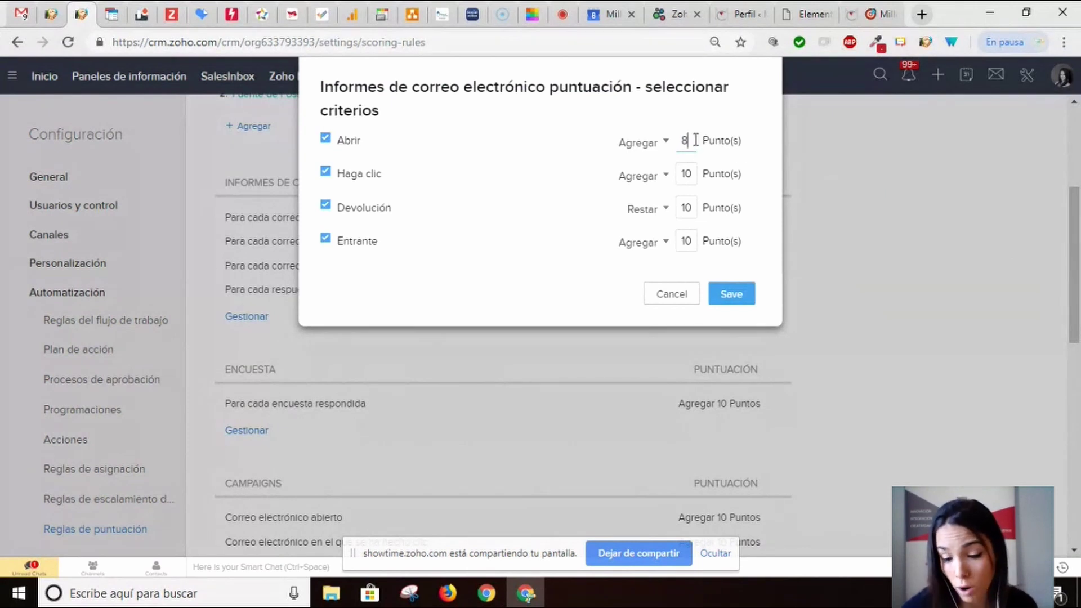
key(BackSpace)
text(5)
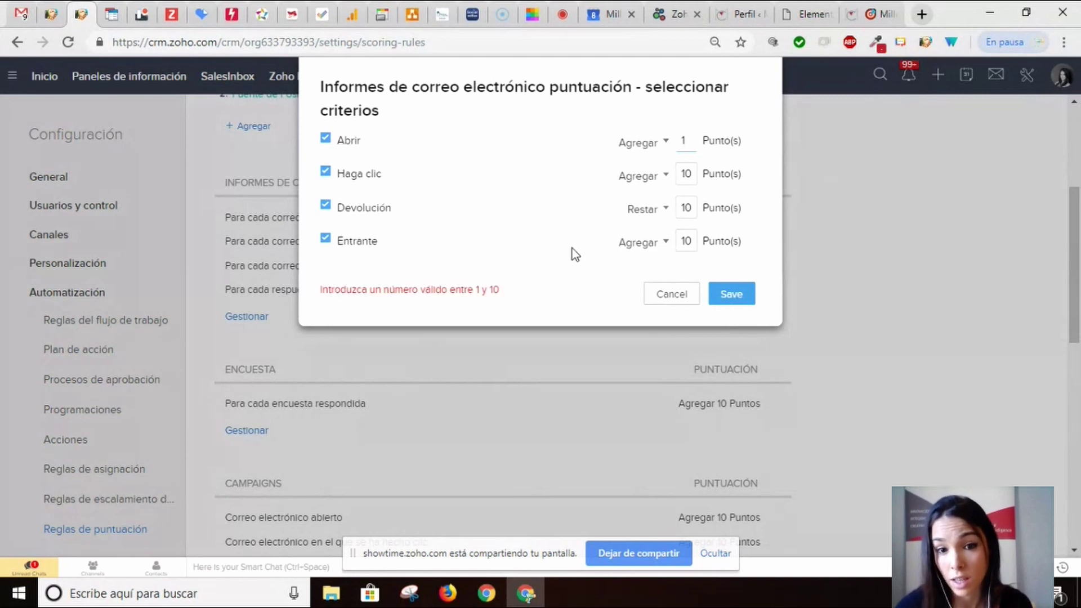
drag(360, 289, 415, 292)
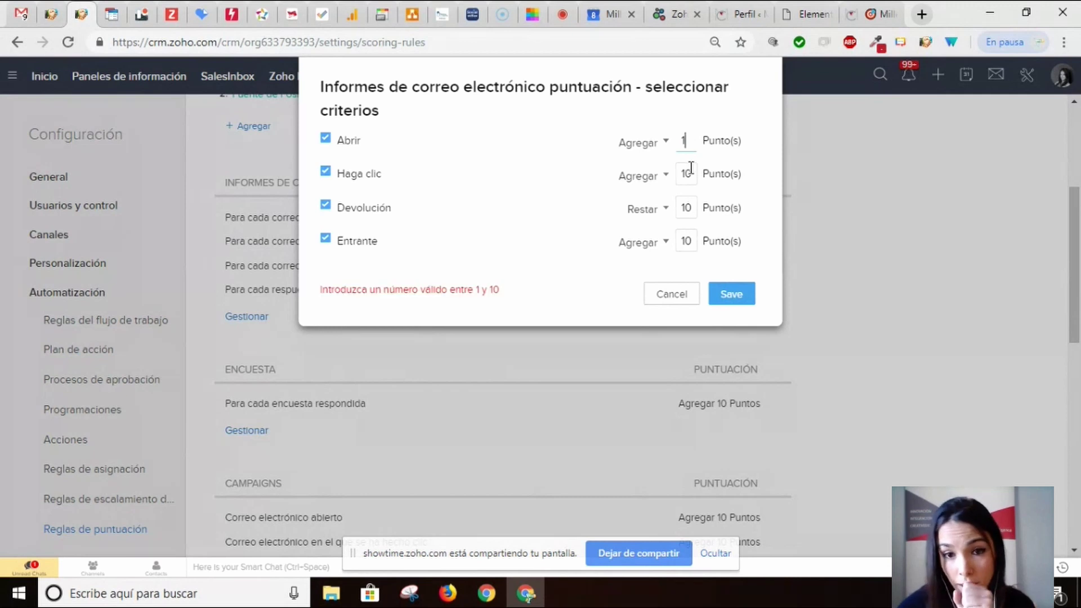
key(Num_Lock)
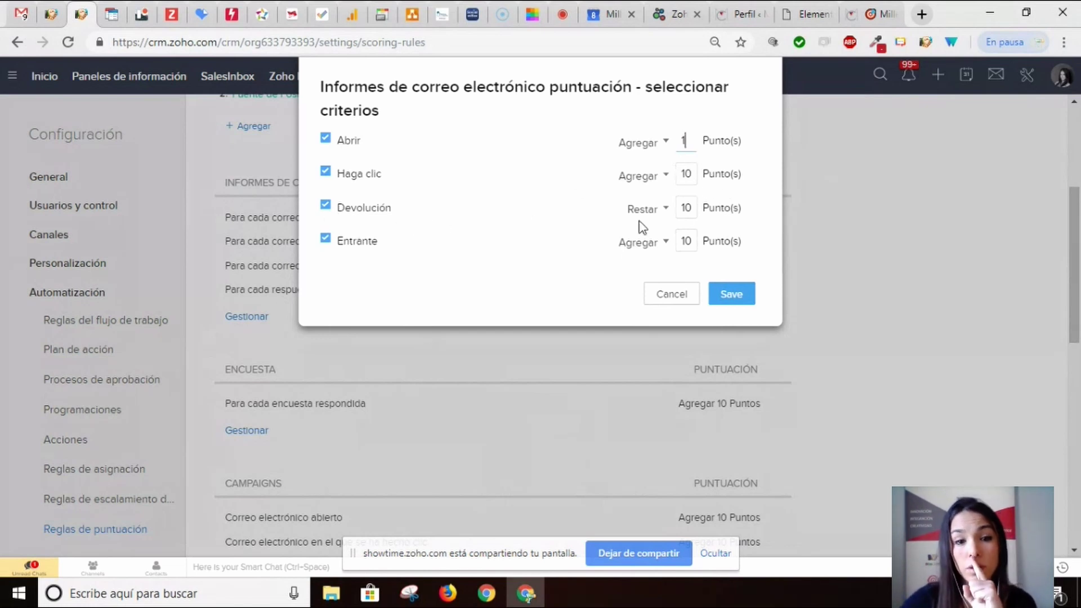
click(695, 206)
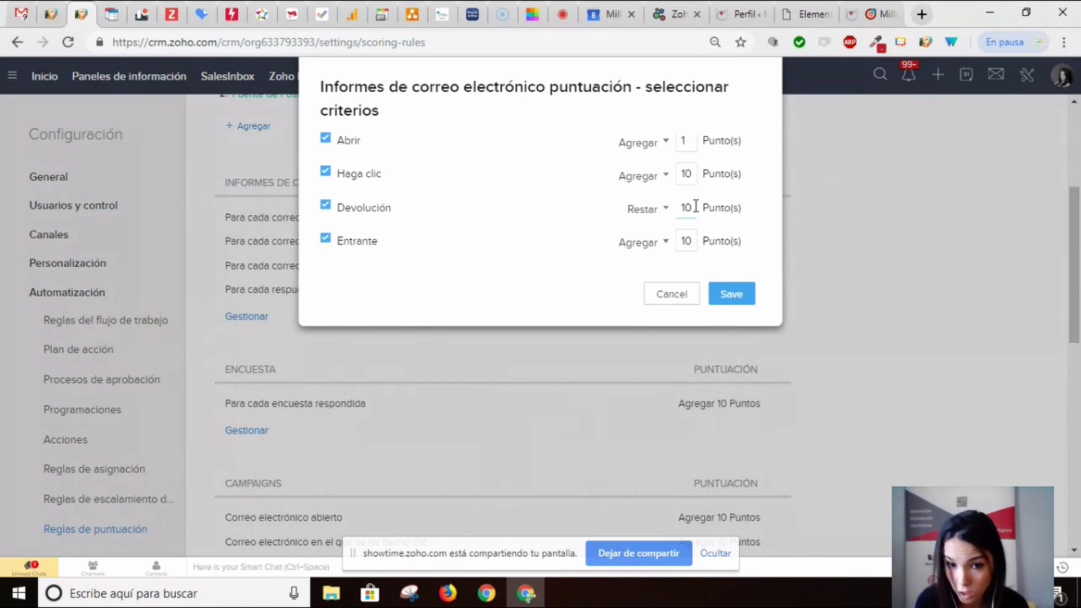
click(665, 210)
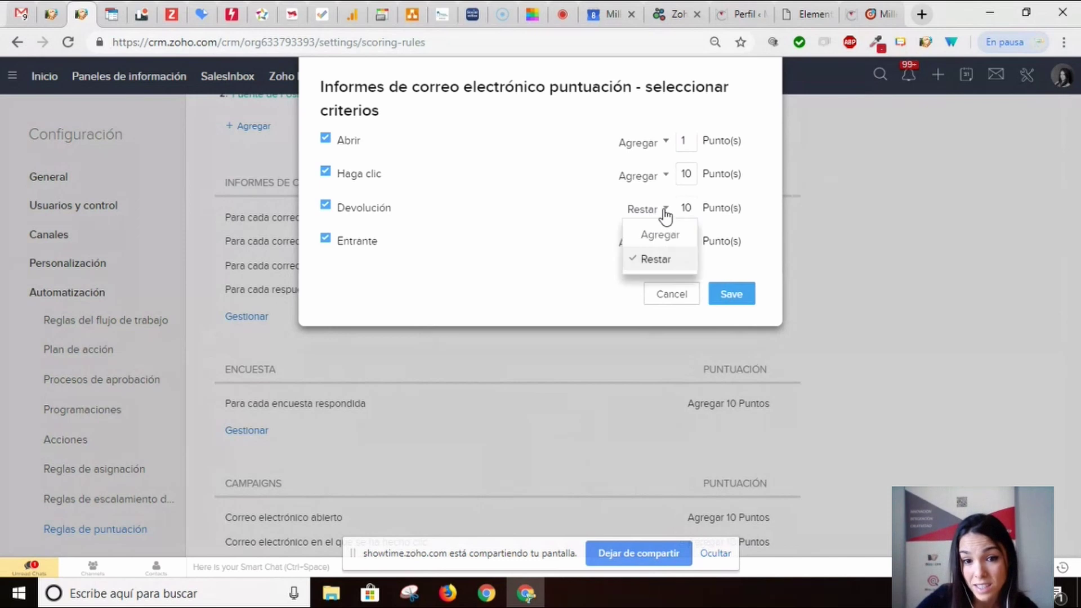
click(664, 211)
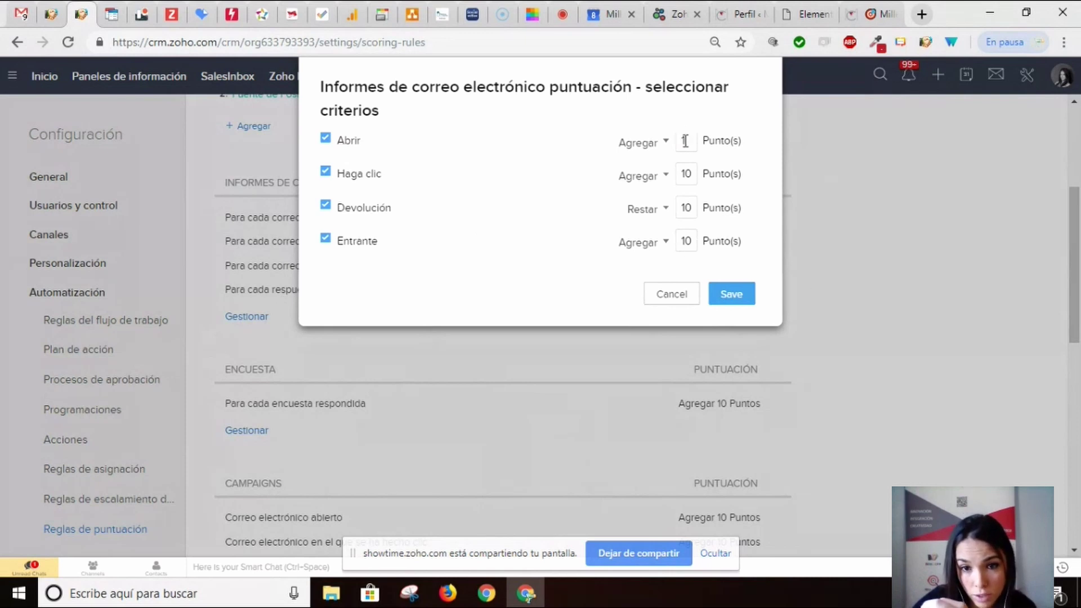
click(713, 295)
Examine the scoring rules for Encuesta, Campaigns, Facebook, Twitter, DocuSign and Zoho Sign, and return to the lead field rules
scroll(544, 341, down, 2)
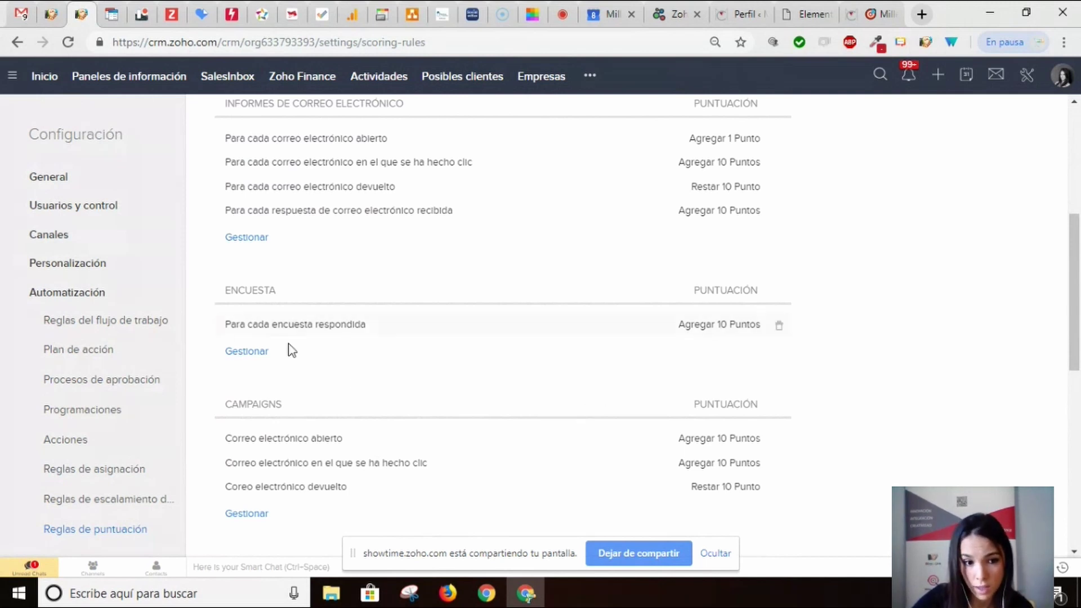
scroll(388, 383, down, 3)
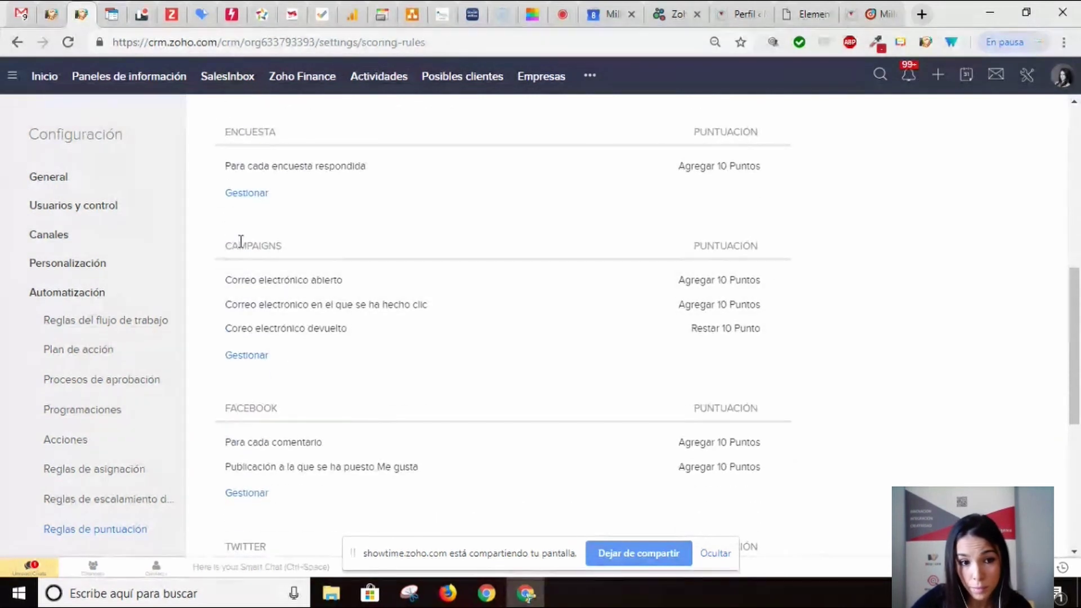
drag(228, 243, 282, 249)
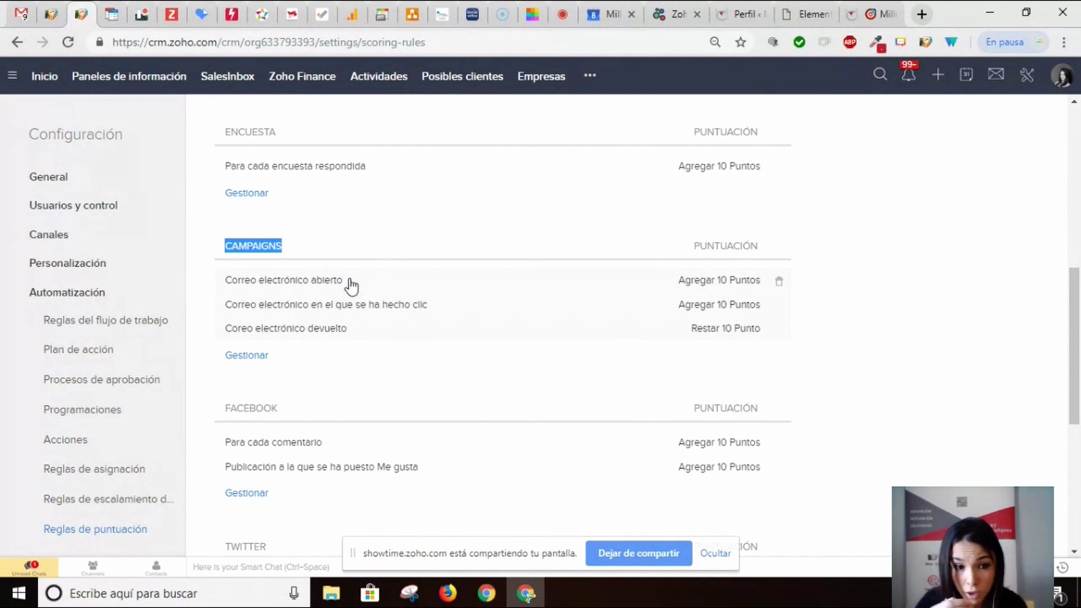
scroll(354, 285, up, 3)
scroll(339, 430, down, 3)
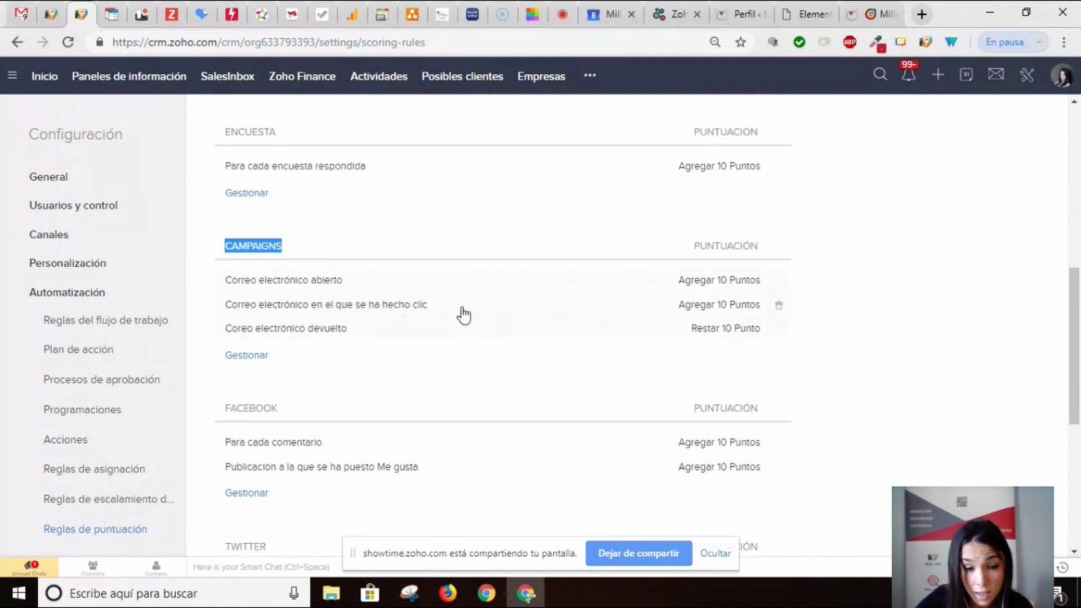
scroll(473, 315, up, 3)
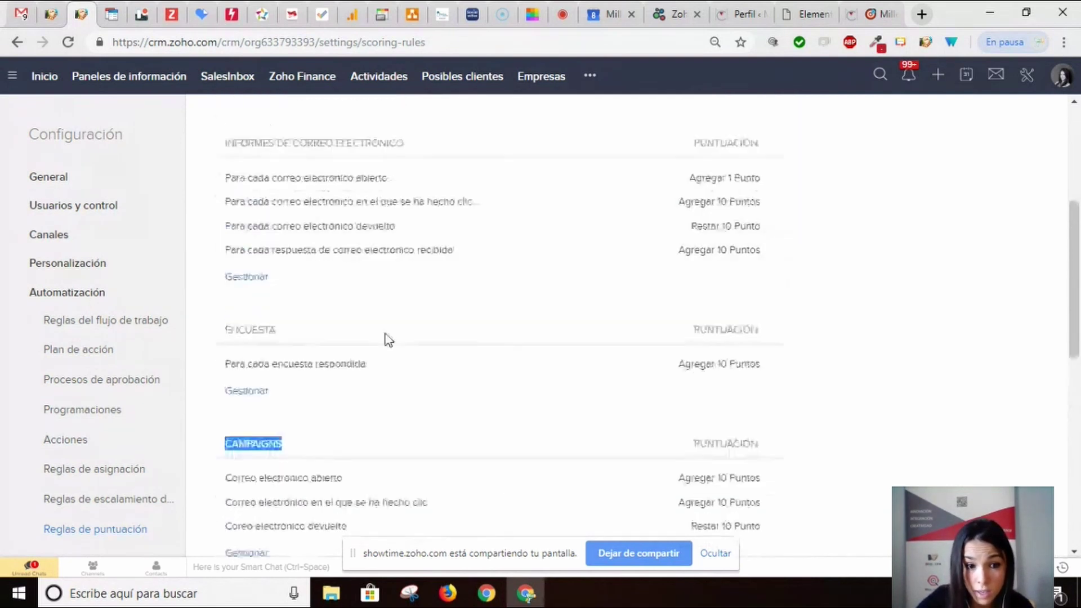
scroll(366, 355, down, 2)
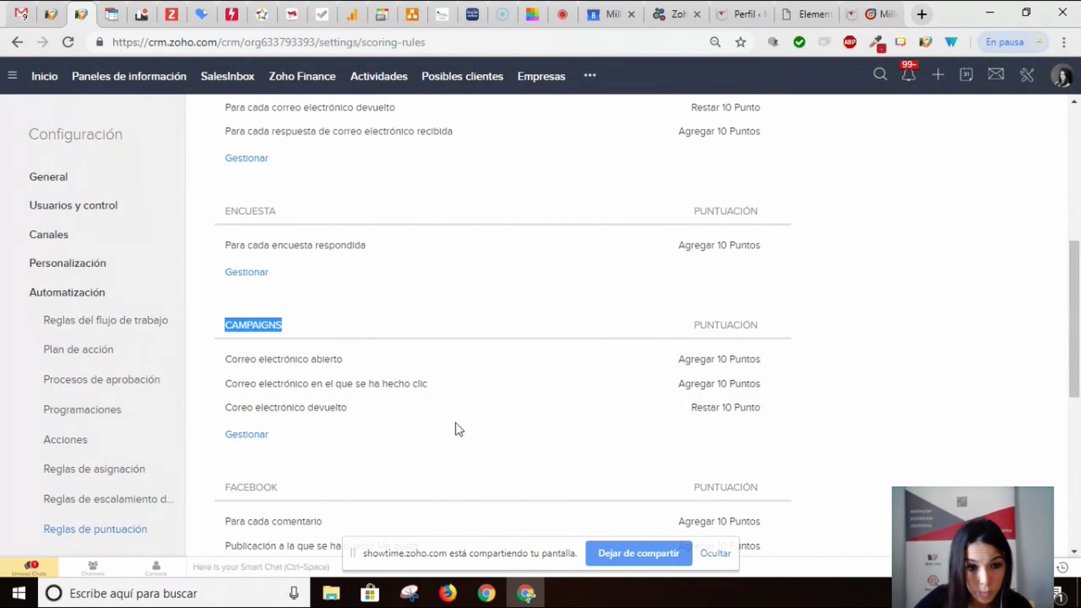
scroll(450, 457, down, 3)
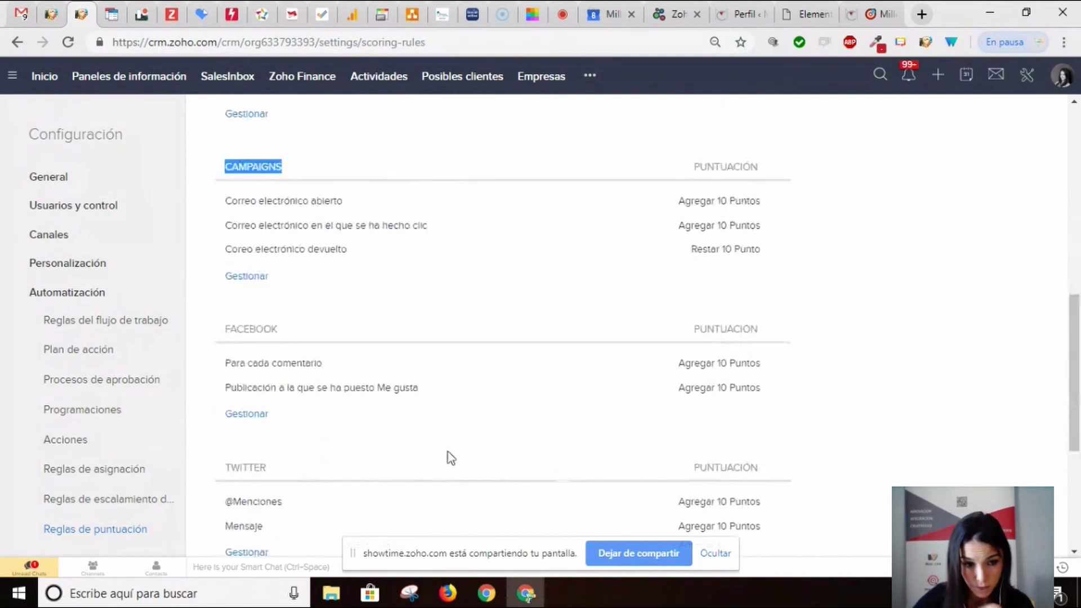
scroll(501, 458, down, 2)
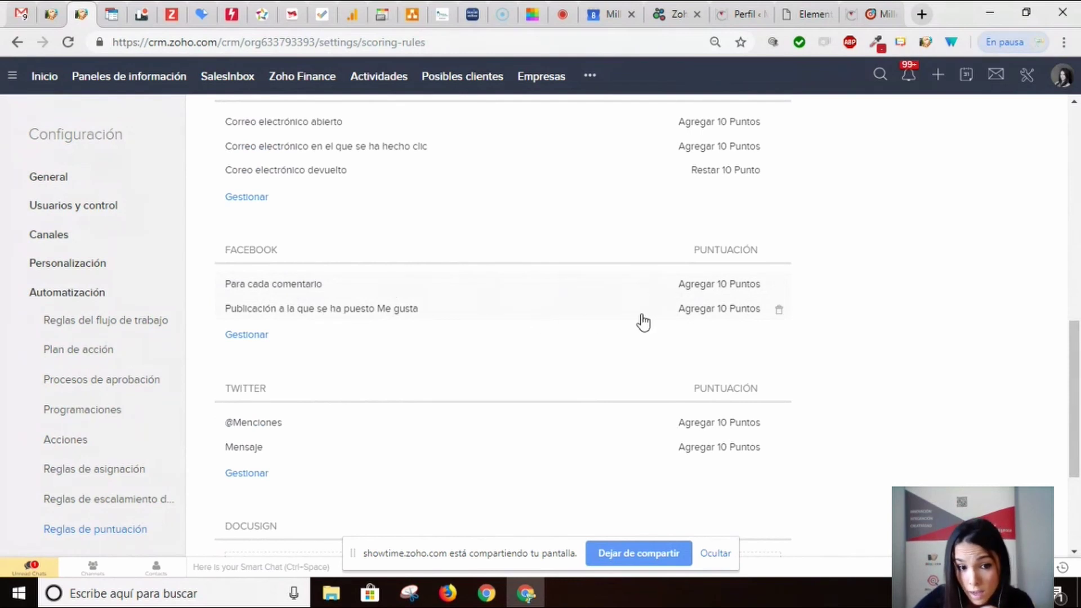
scroll(586, 430, down, 3)
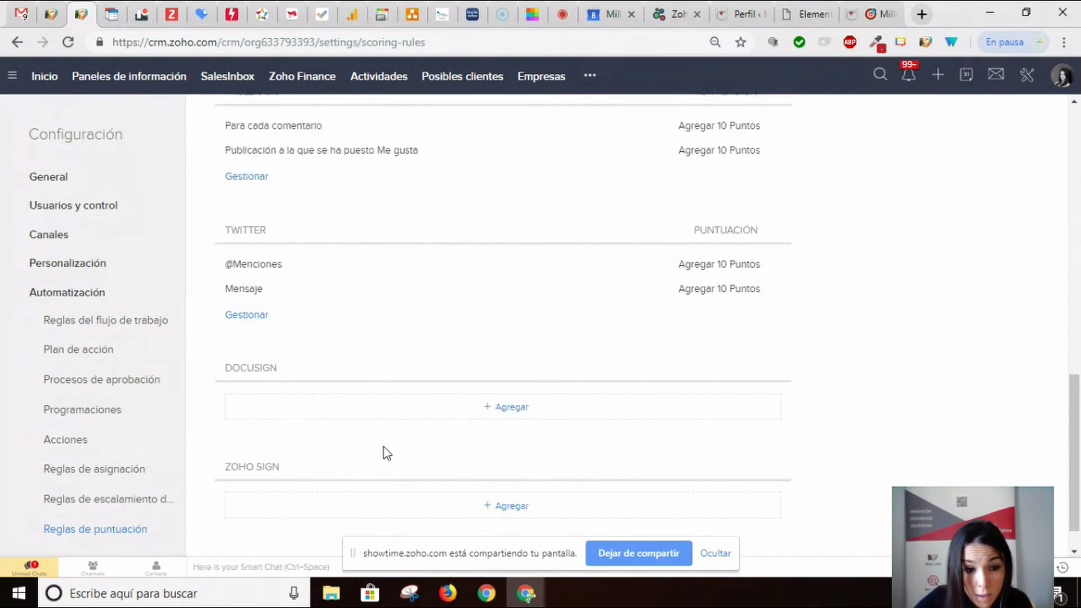
scroll(400, 484, down, 1)
scroll(563, 422, up, 3)
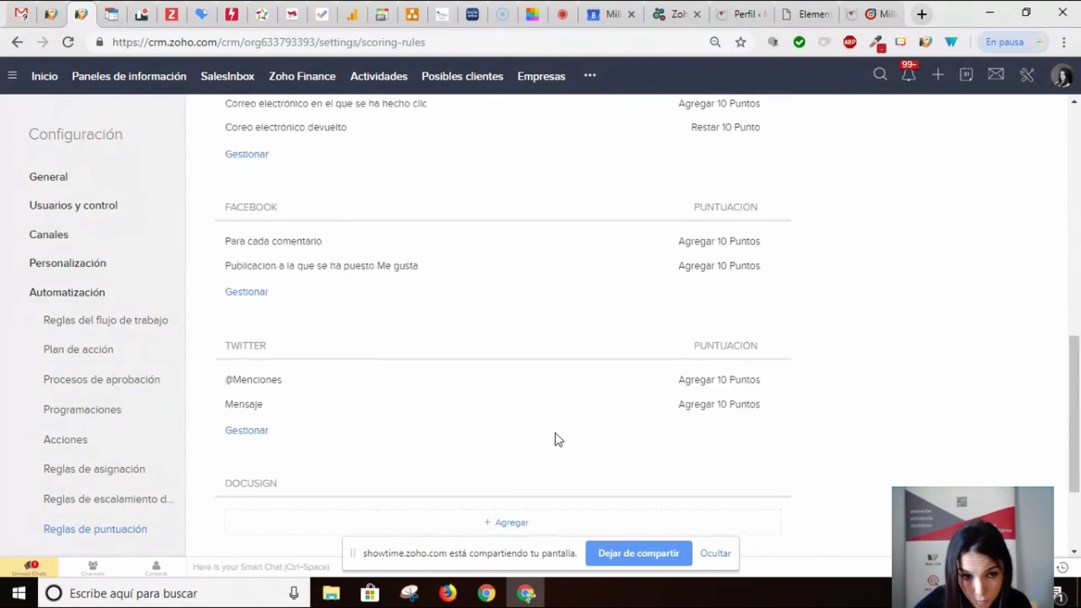
scroll(558, 439, up, 10)
scroll(543, 442, down, 1)
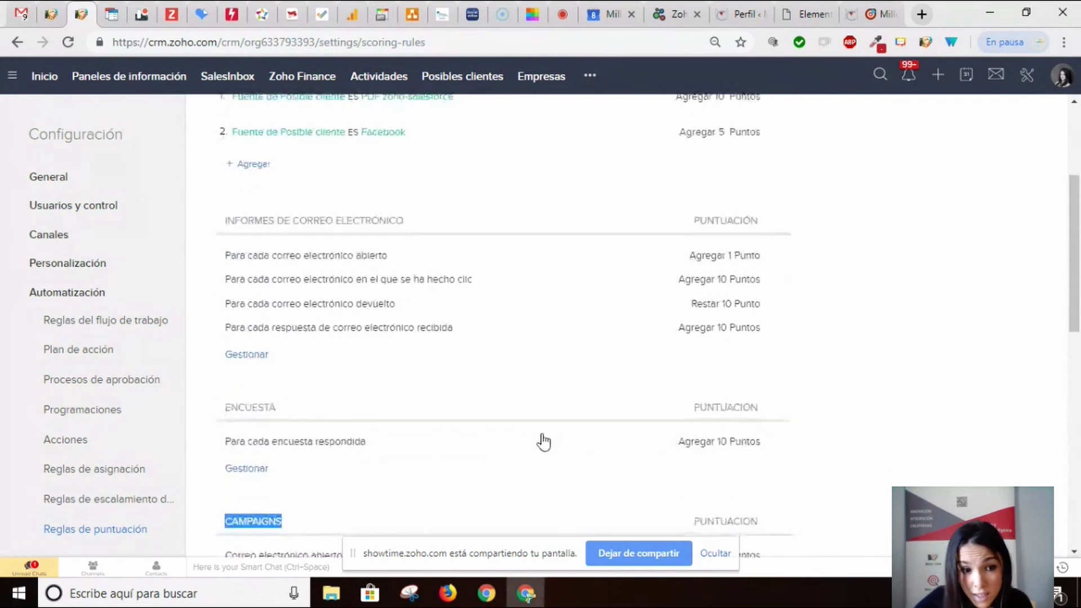
scroll(543, 442, down, 2)
scroll(543, 442, up, 1)
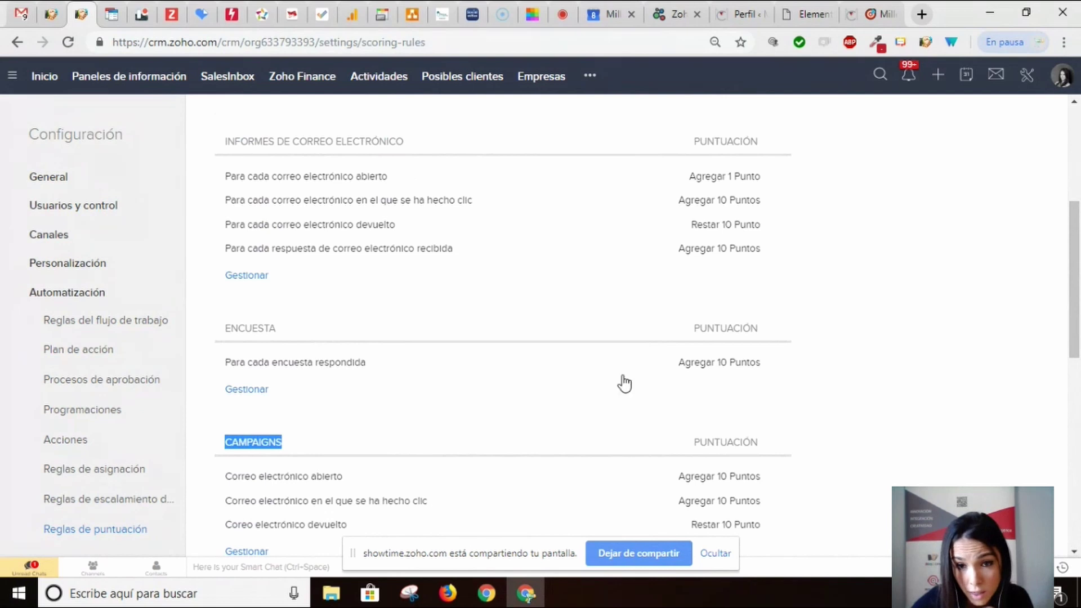
scroll(270, 264, up, 3)
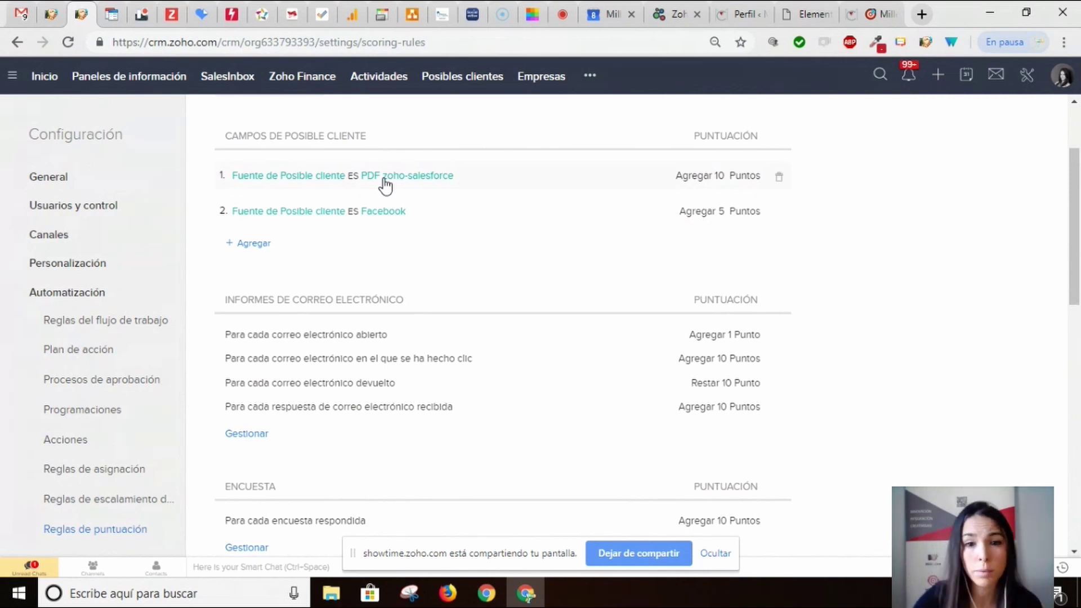
click(541, 183)
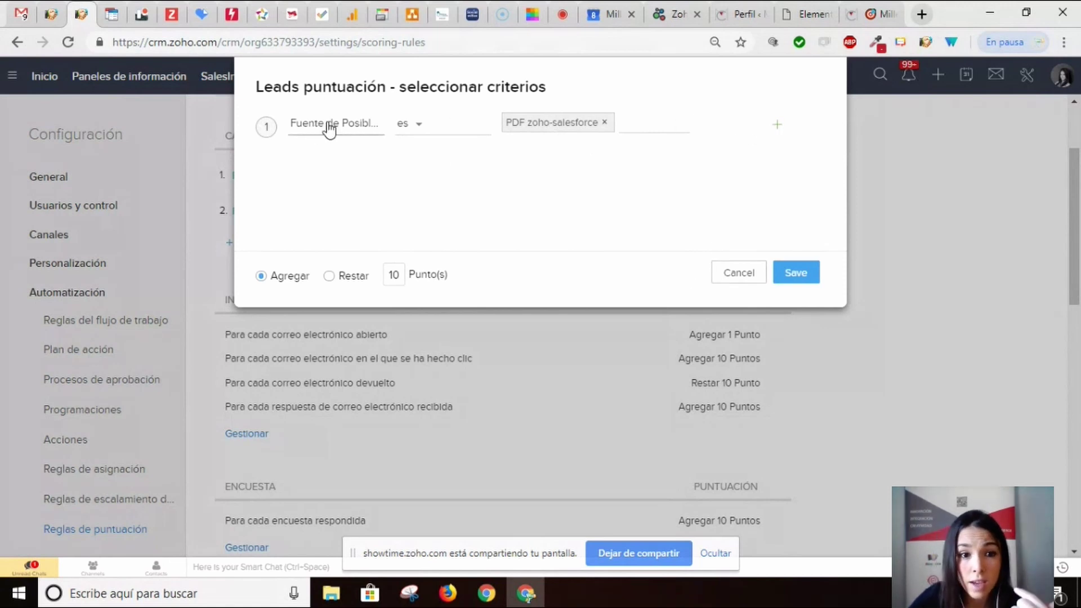
click(777, 125)
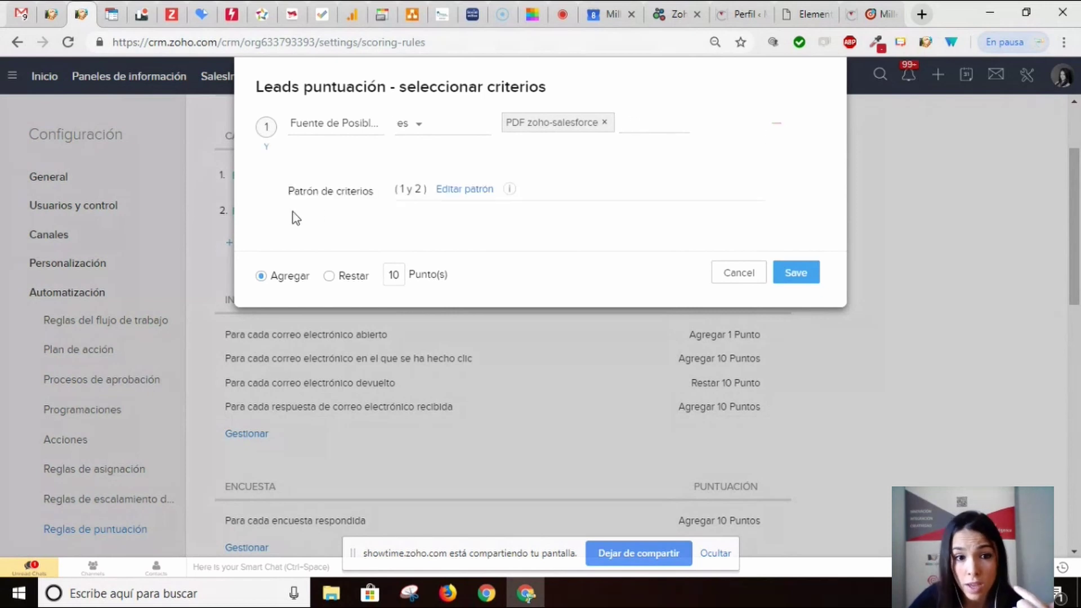
click(358, 272)
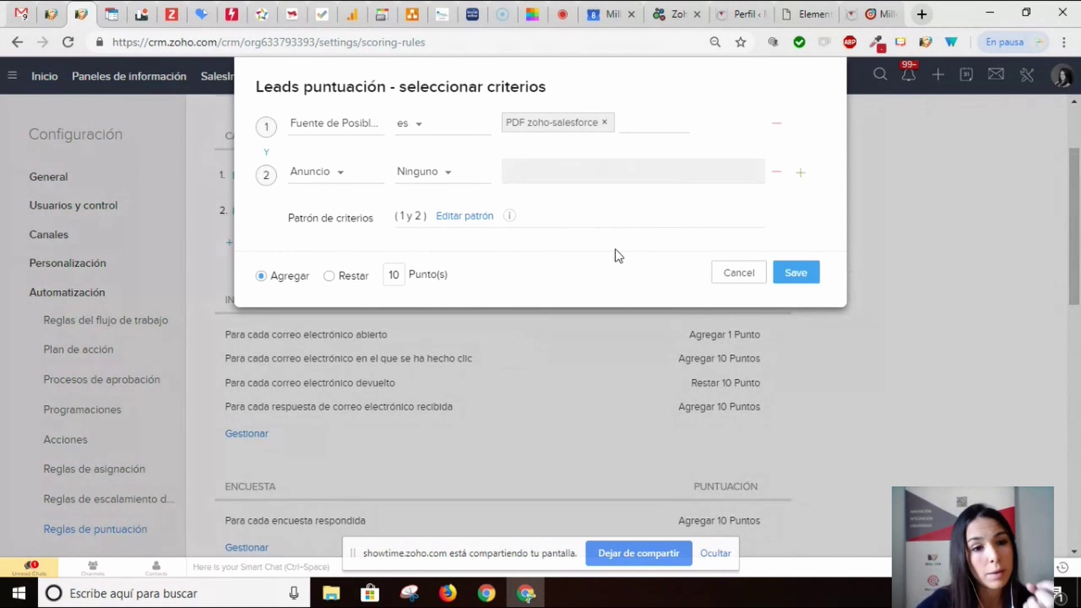
click(744, 274)
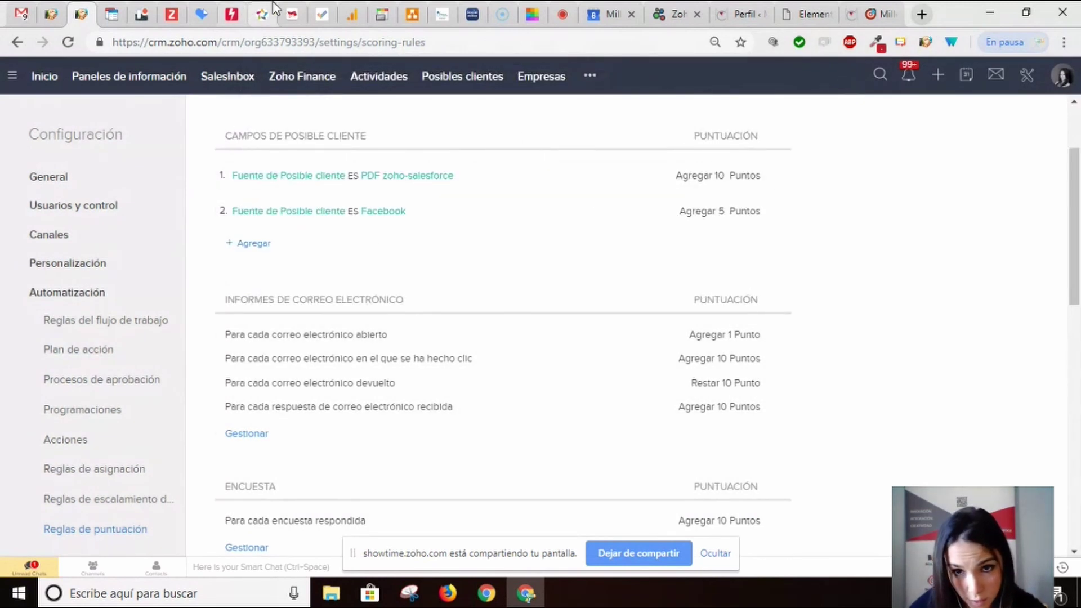
scroll(329, 193, up, 3)
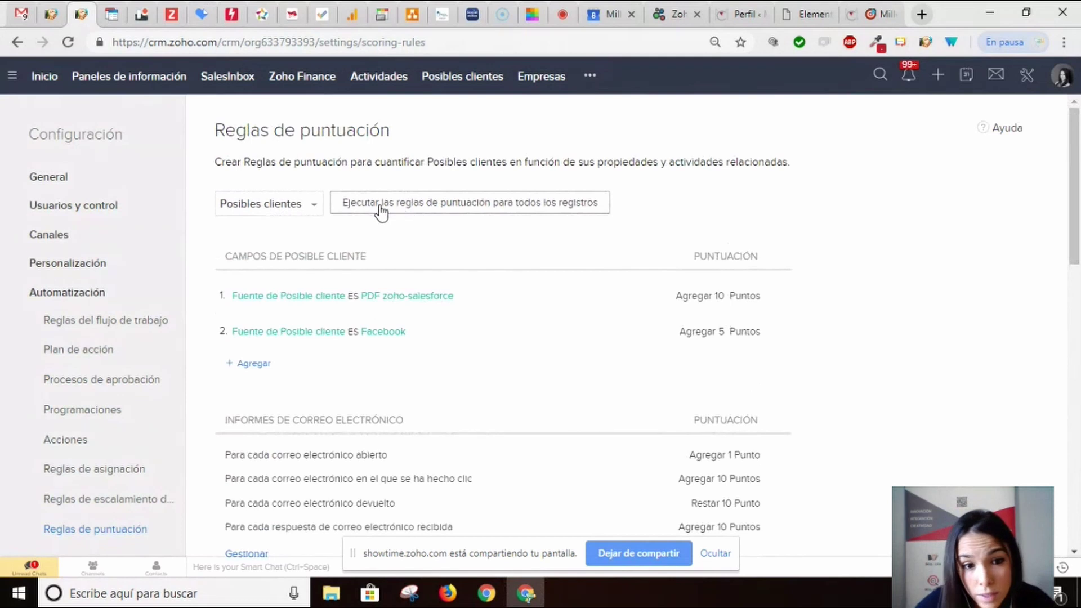